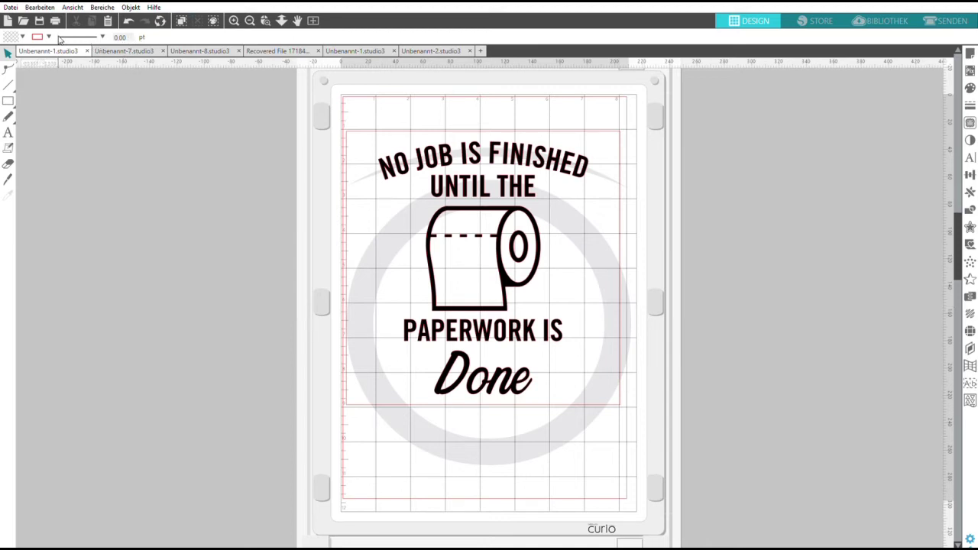
Step: Copy the complete toilet-roll design from Unbenannt-1.studio3 and paste it into Unbenannt-7.studio3 and Unbenannt-8.studio3
key("ctrl+a")
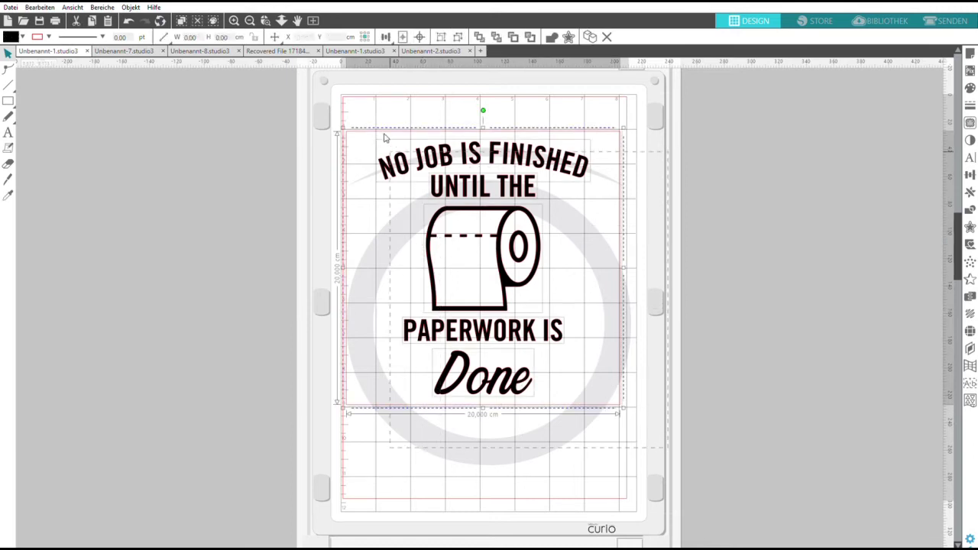
key("i")
key("v")
key("Delete")
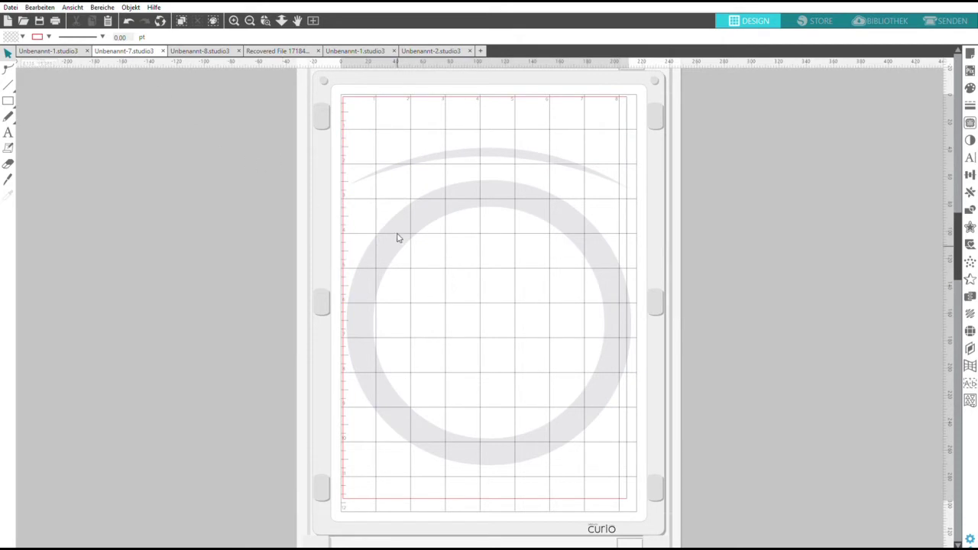
key("ctrl+z")
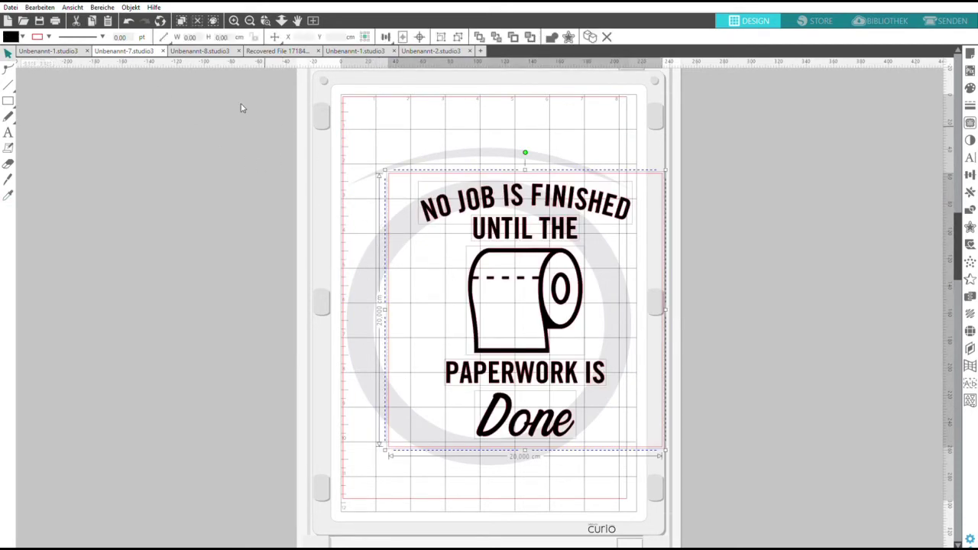
left_click(189, 50)
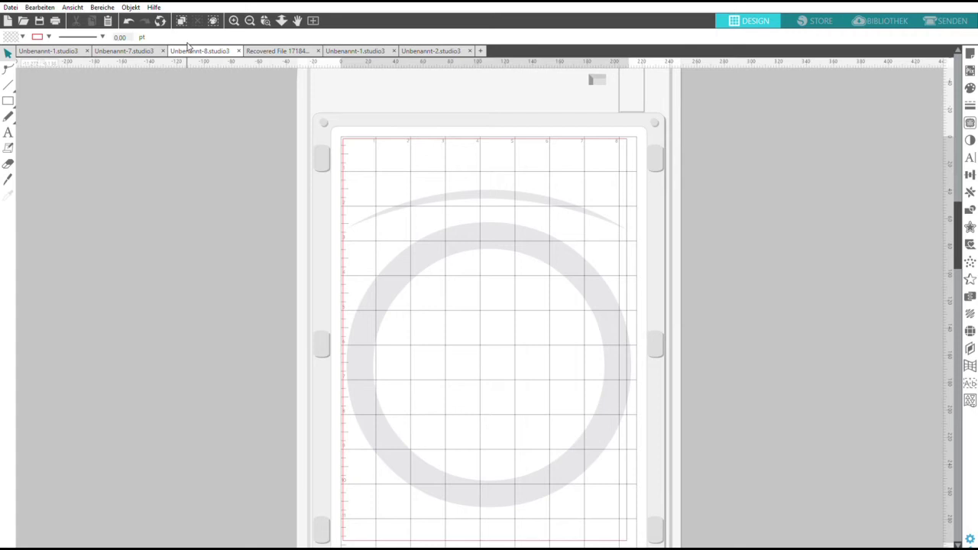
key("ctrl+v")
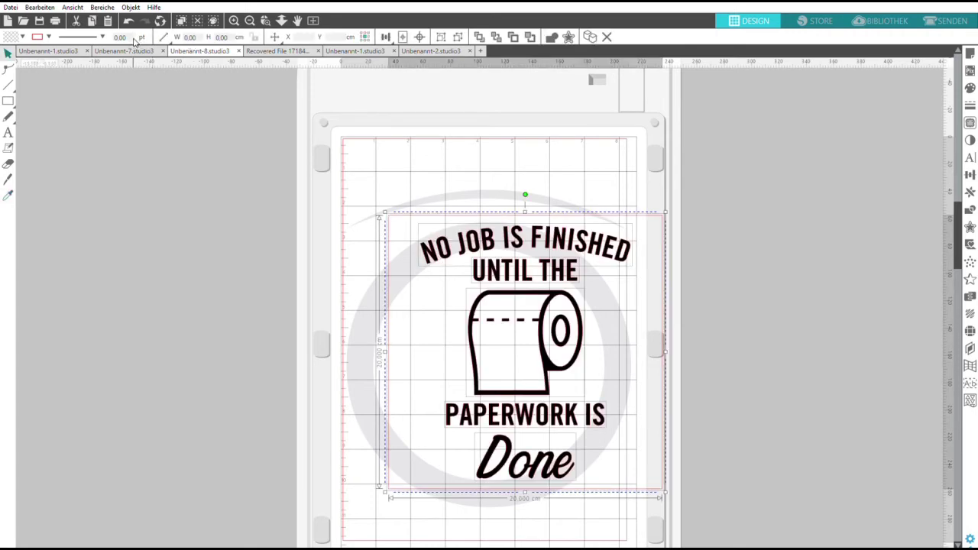
Step: Move the pasted design in Unbenannt-7.studio3 so its square frame sits in the upper-left corner of the page
scroll(644, 381, "down", 1)
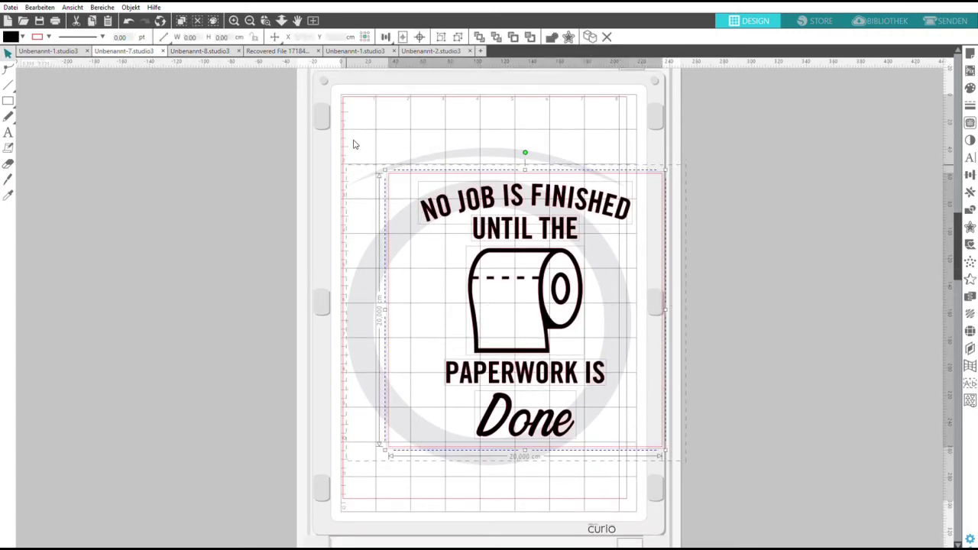
left_click_drag(435, 200, 395, 130)
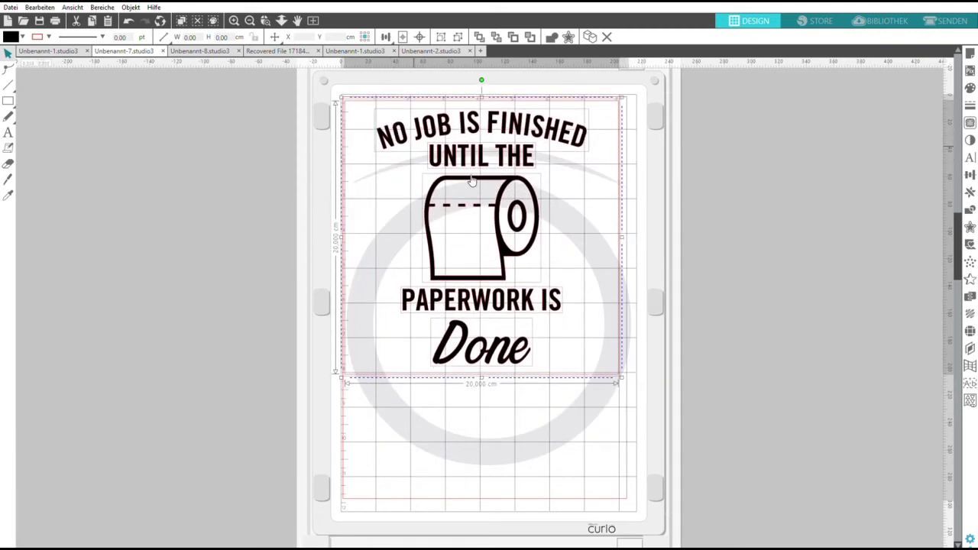
left_click(715, 327)
Step: Align the pasted design's square frame with the upper-left corner of the page in Unbenannt-8.studio3
left_click(191, 51)
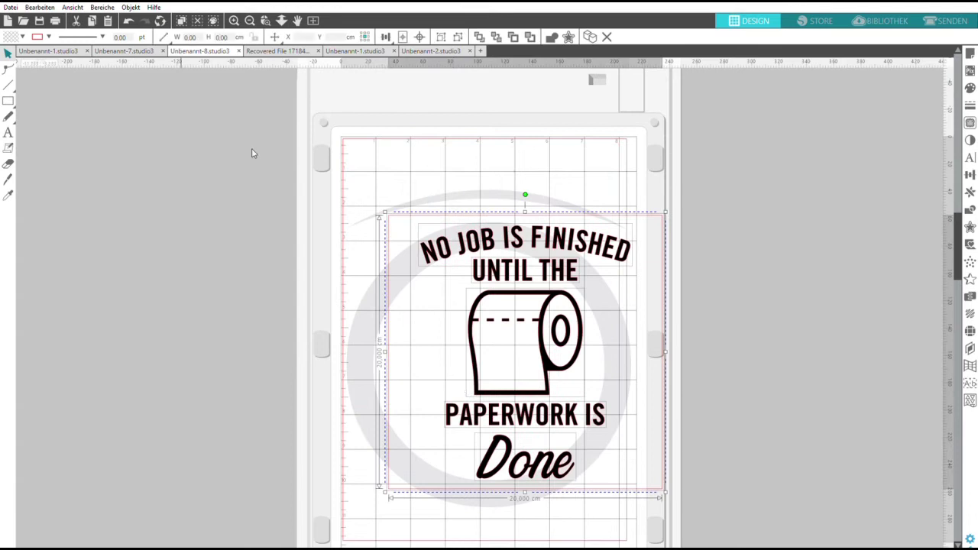
left_click(681, 477)
left_click(415, 247)
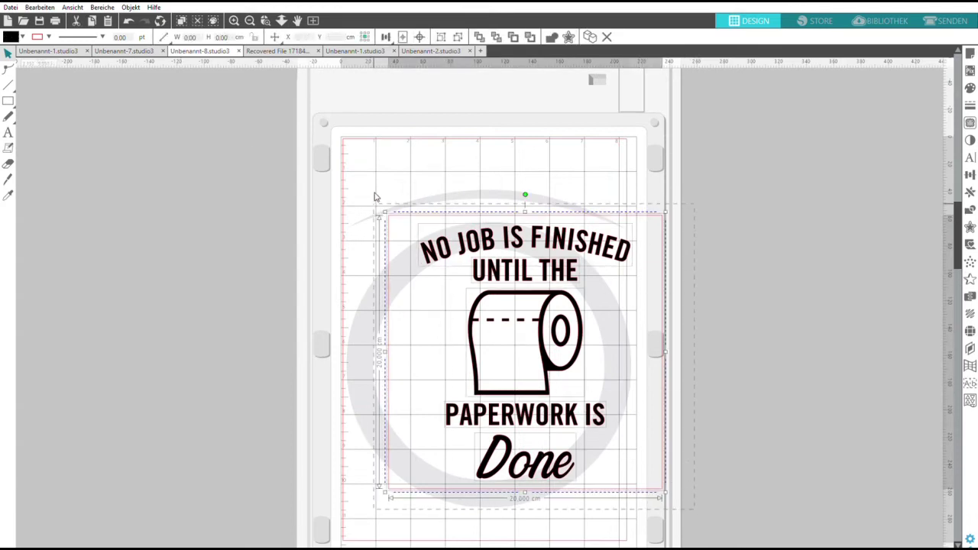
left_click_drag(427, 239, 387, 168)
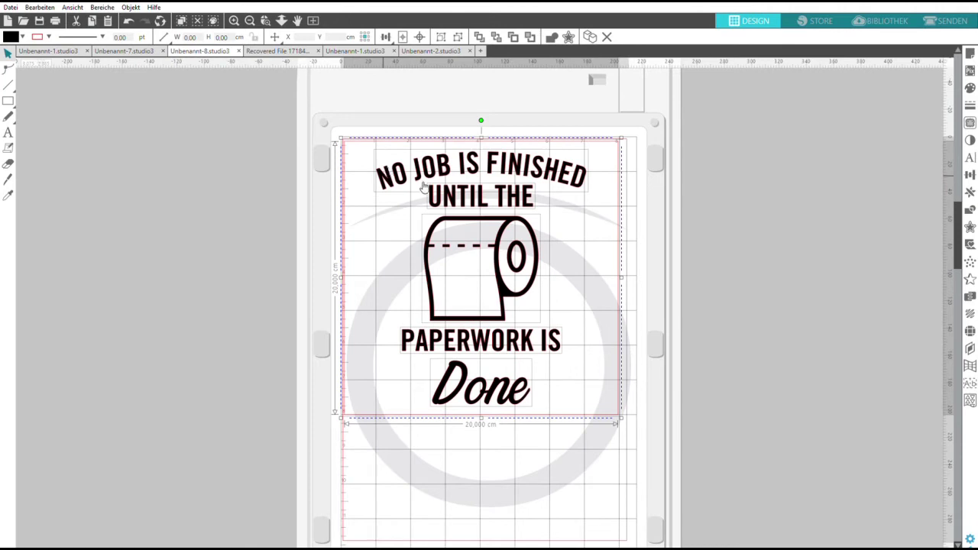
left_click(708, 307)
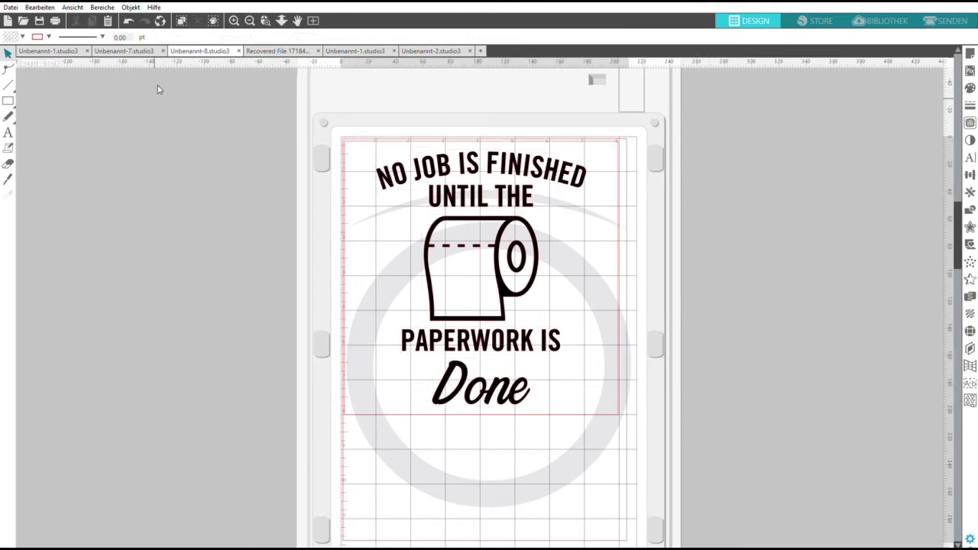
Step: Delete the toilet-roll drawing from the copy in Unbenannt-7.studio3, keeping only the lettering and the frame
key("ctrl+shift+Tab")
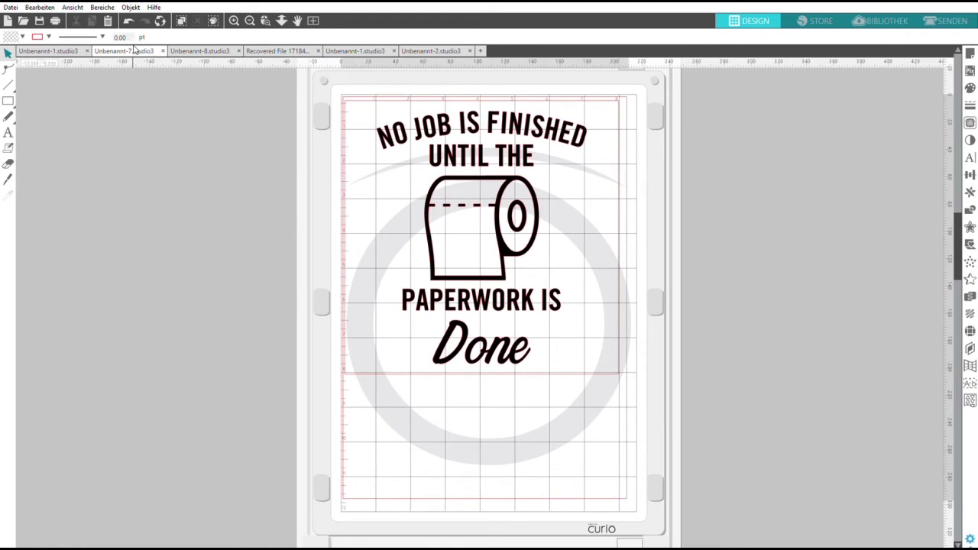
left_click(502, 196)
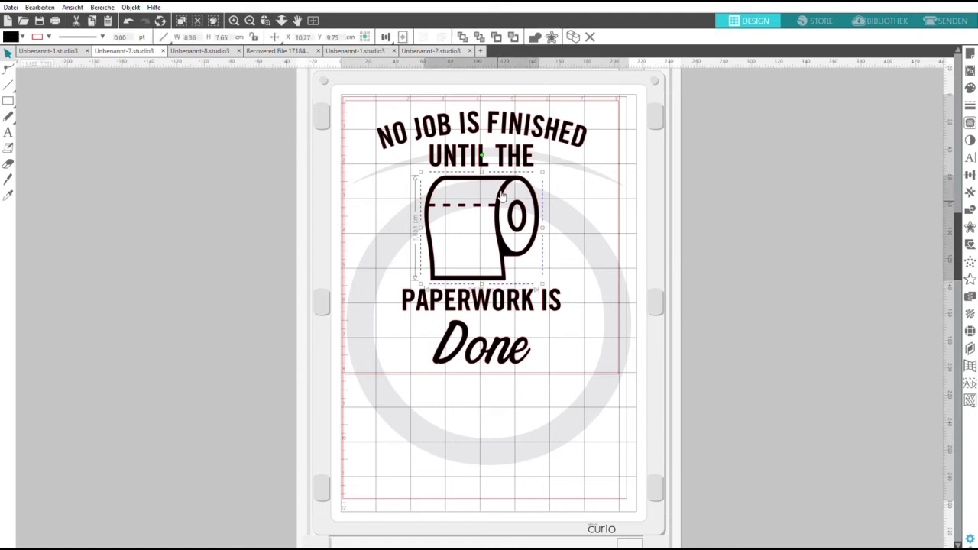
key("Delete")
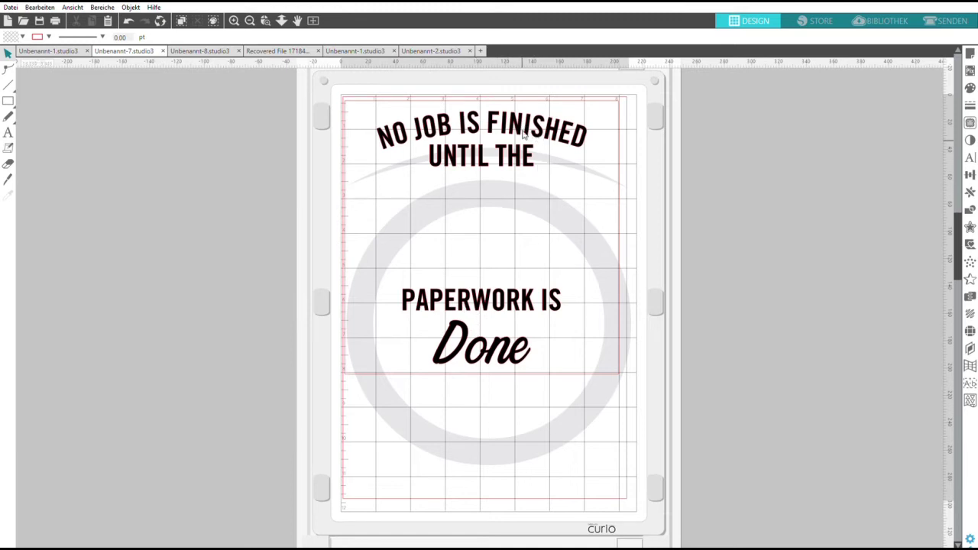
Step: Create an offset outline around the arched "NO JOB IS FINISHED" line in Unbenannt-8.studio3
left_click(188, 45)
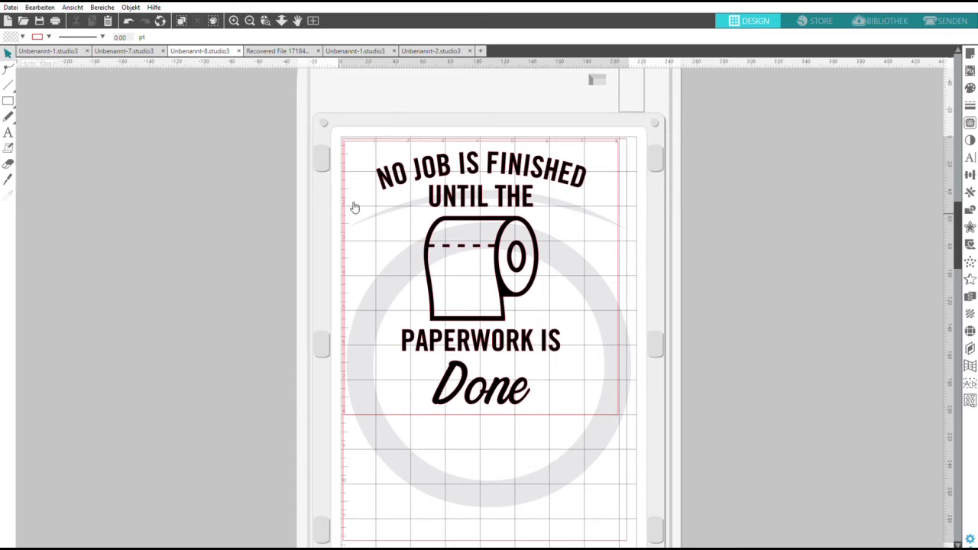
left_click(386, 174)
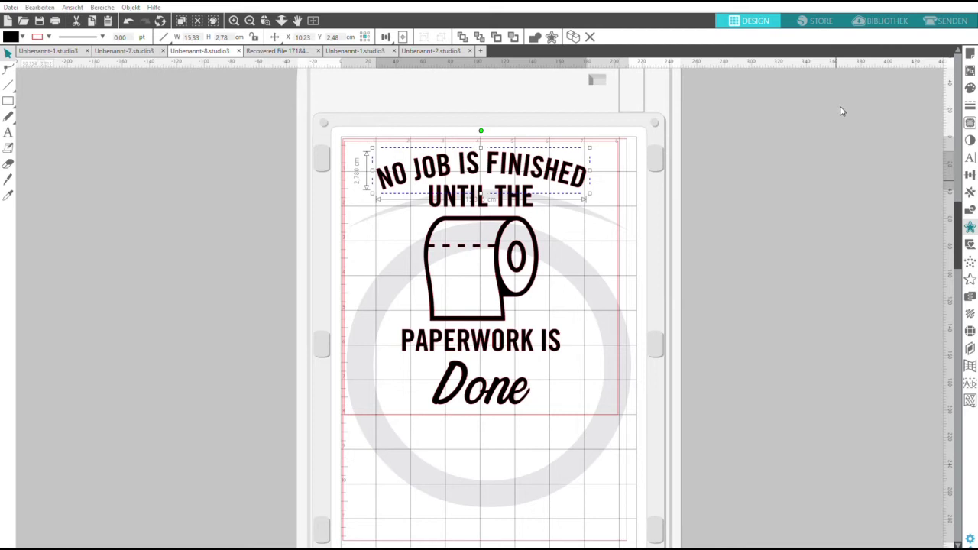
left_click(823, 91)
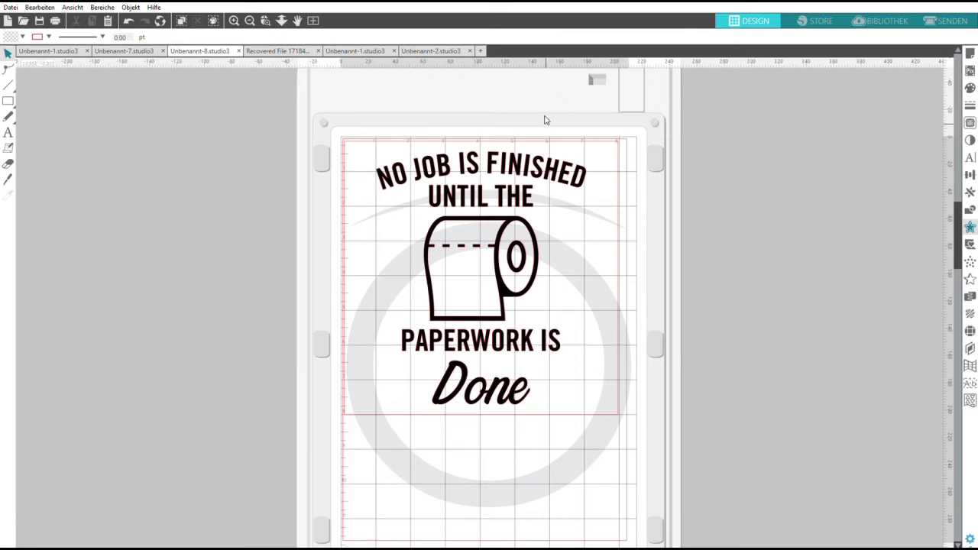
left_click(428, 157)
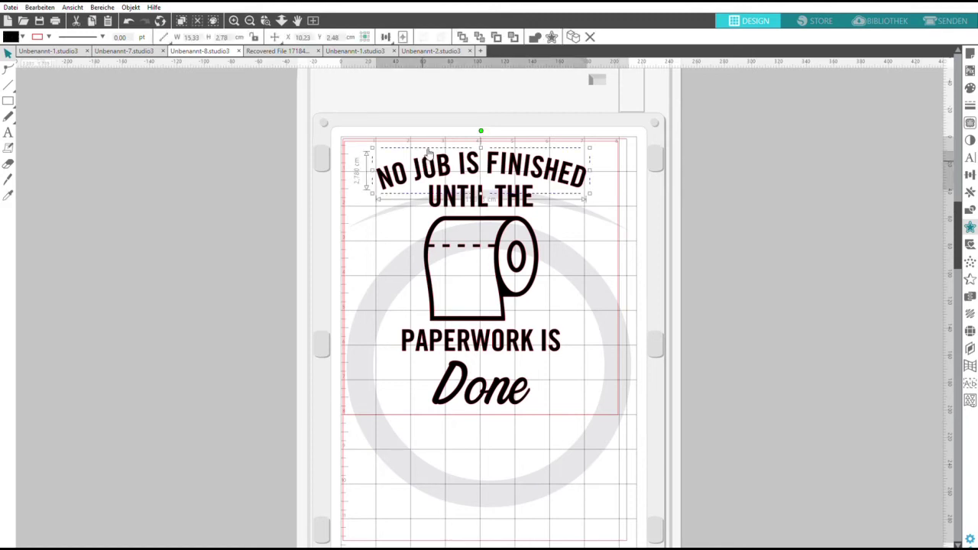
key("ctrl+g")
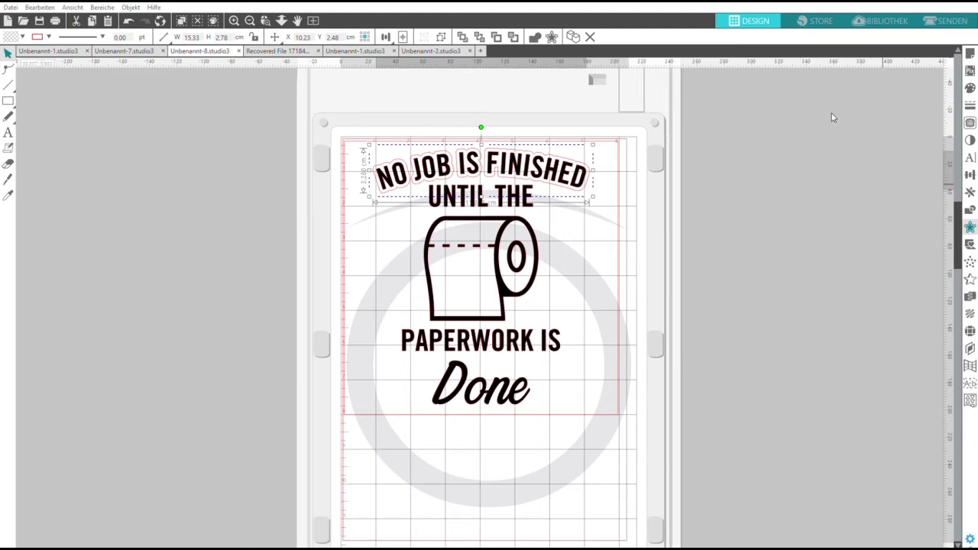
left_click(890, 165)
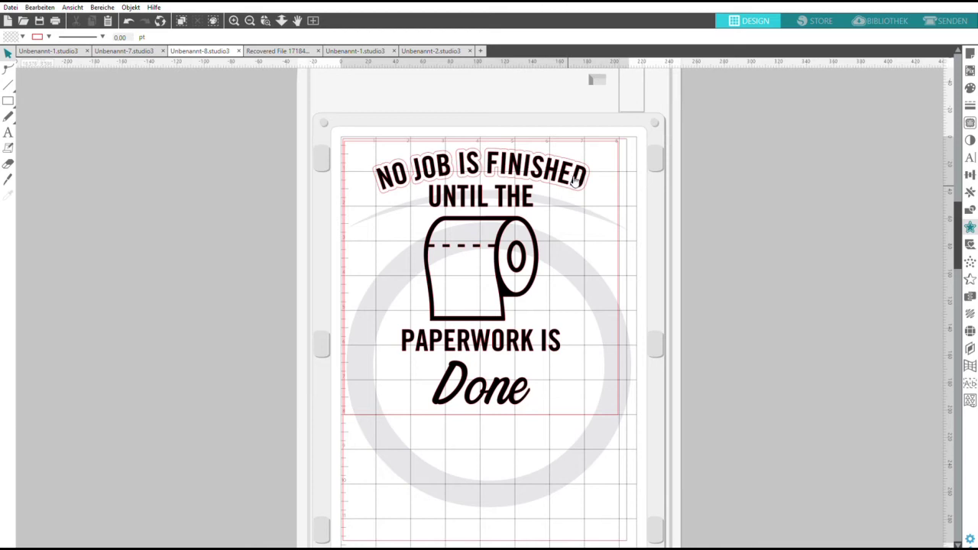
Step: Create offset outlines around the "UNTIL THE" line and around the toilet-roll drawing
left_click(518, 195)
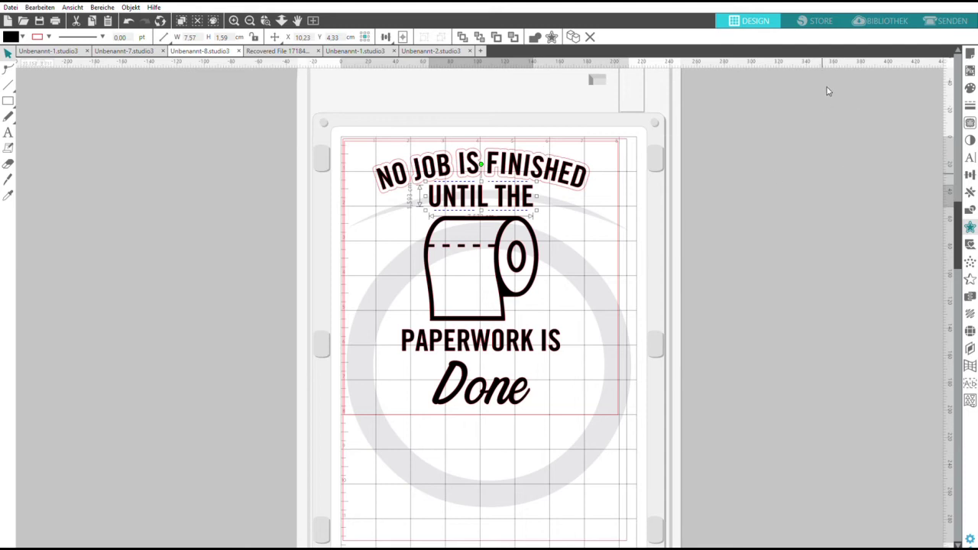
key("ctrl+g")
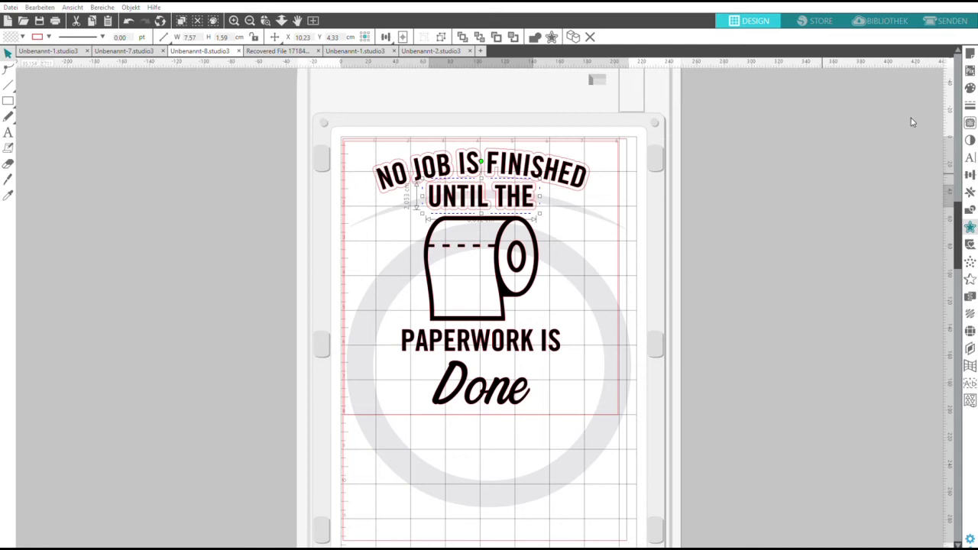
left_click(682, 281)
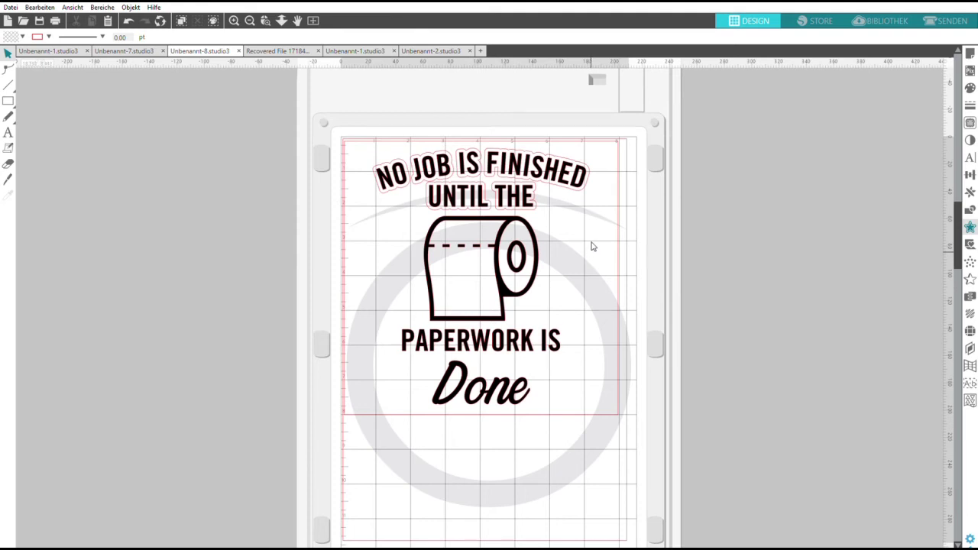
left_click(504, 231)
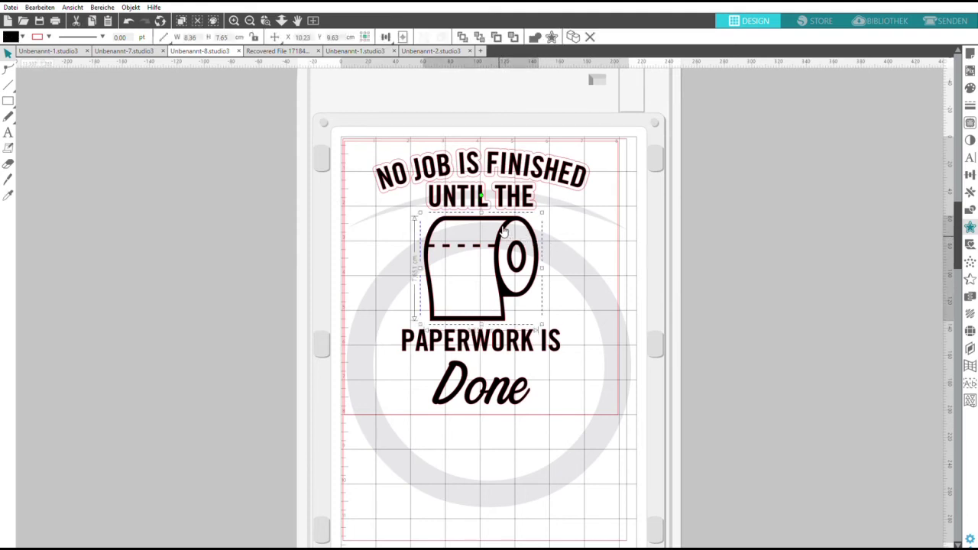
key("ctrl+shift+o")
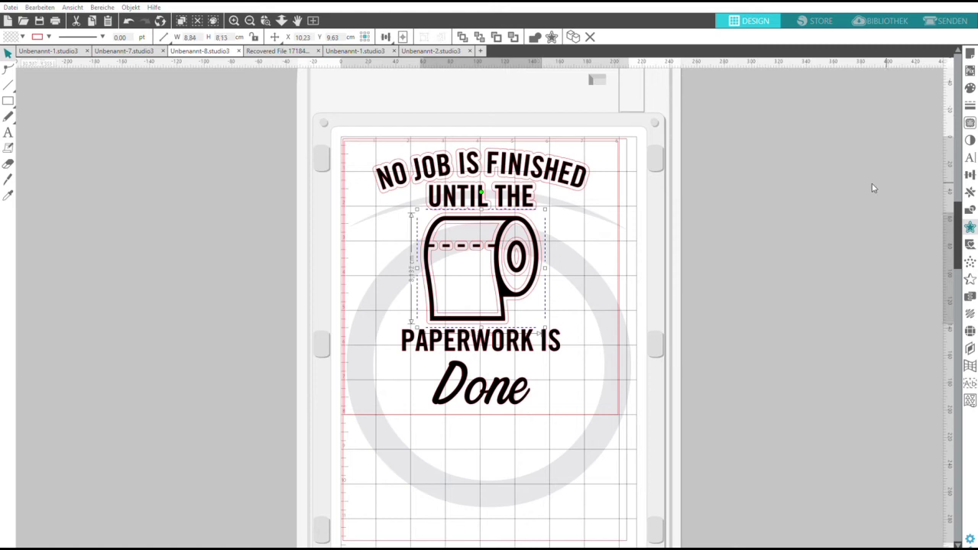
left_click(831, 256)
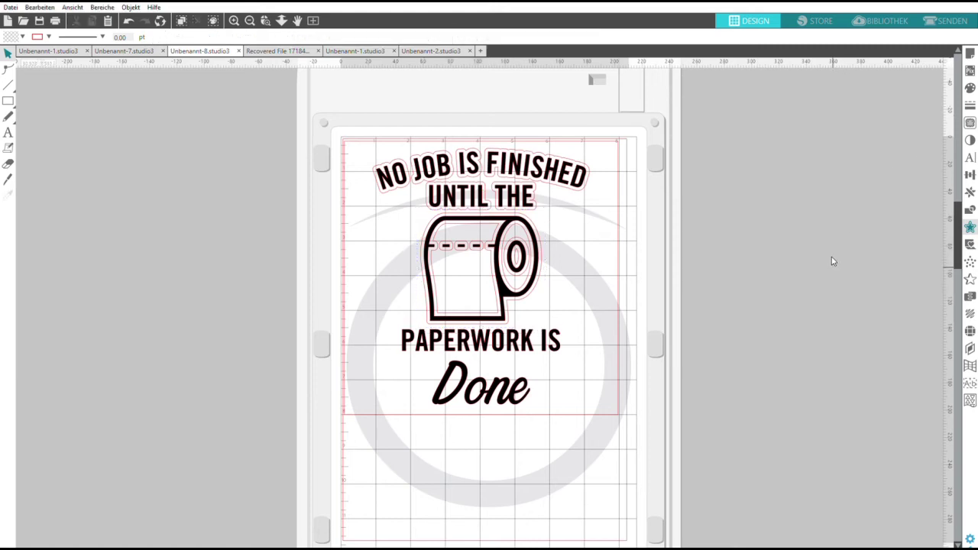
Step: Create offset outlines around the "PAPERWORK IS" line and around the word "Done"
left_click(558, 340)
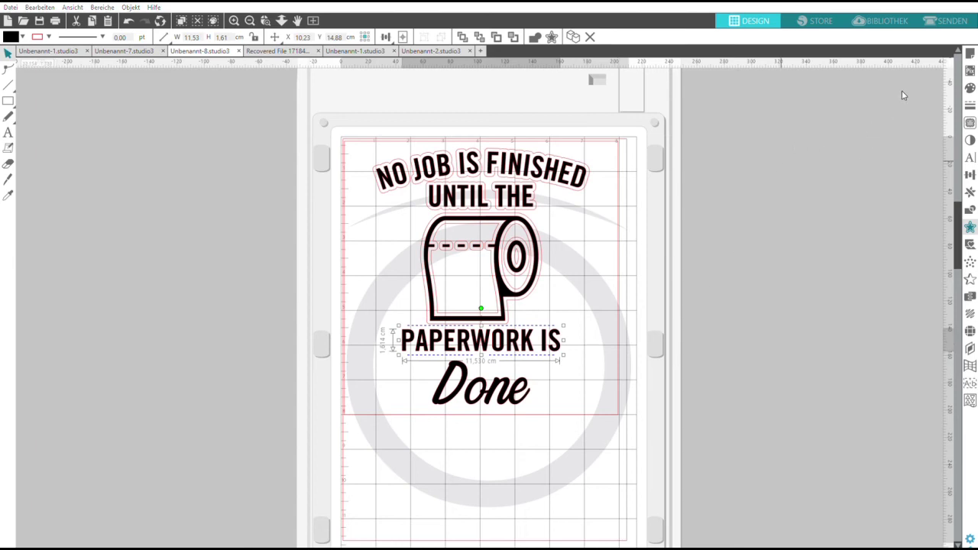
left_click(862, 179)
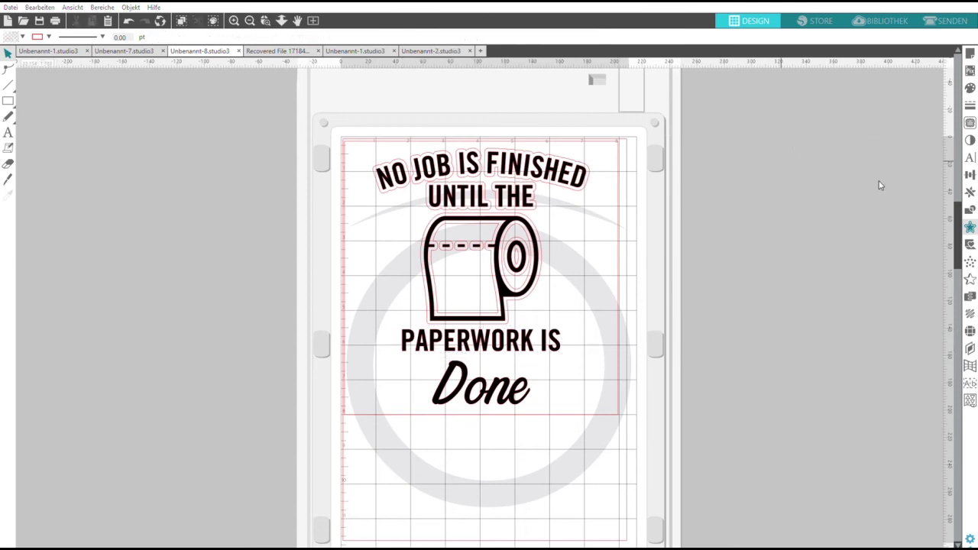
left_click(529, 334)
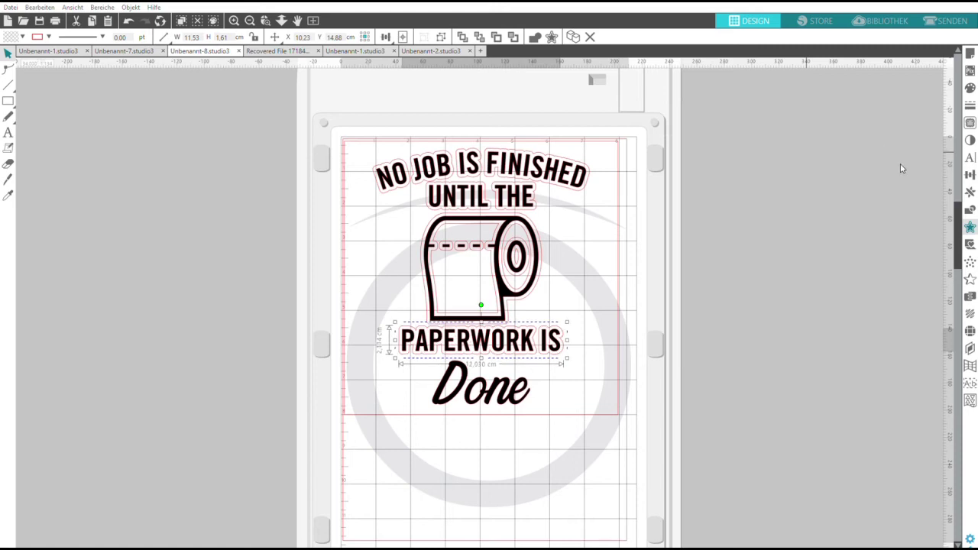
left_click(813, 336)
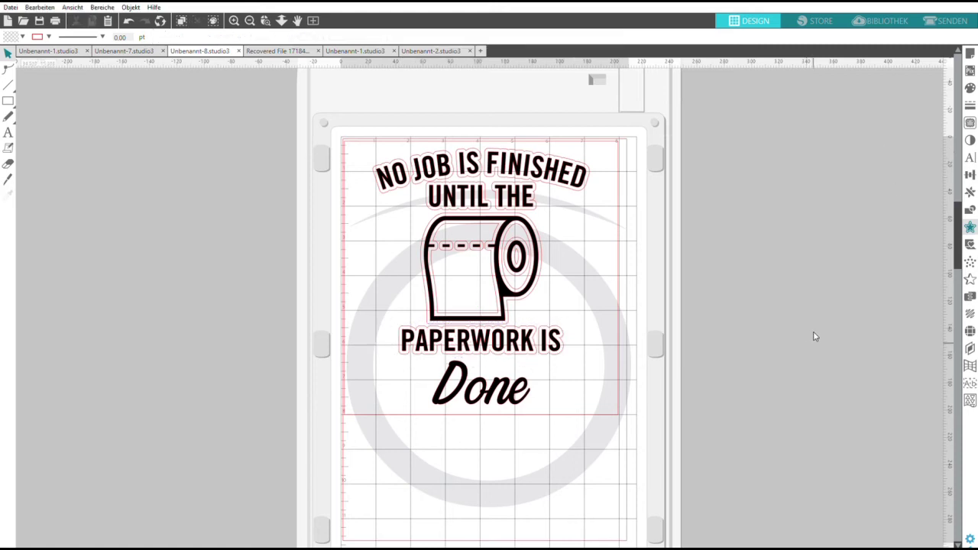
left_click(494, 389)
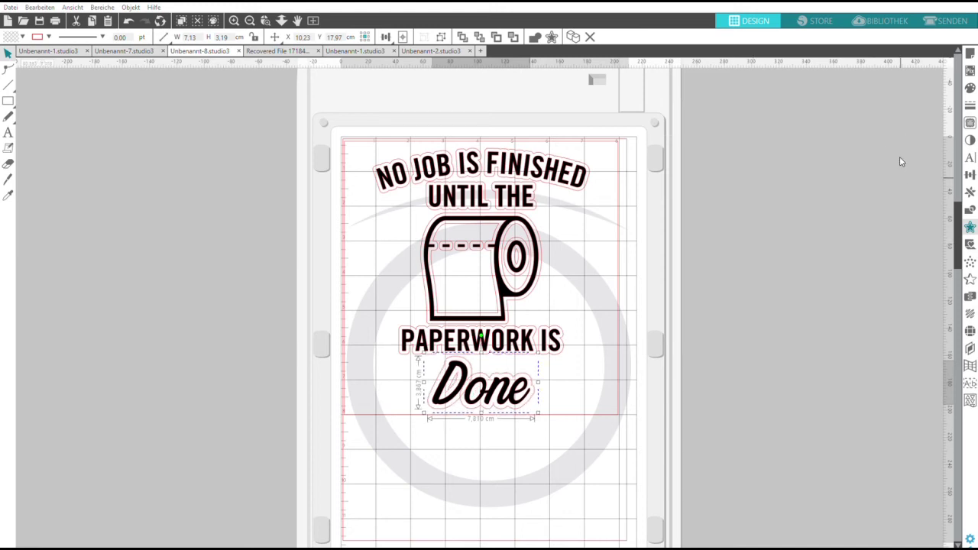
Step: Open the offset outlines of "Done" and of the toilet roll for point editing and examine their inner openings
double_click(456, 379)
left_click(459, 383)
left_click(462, 383)
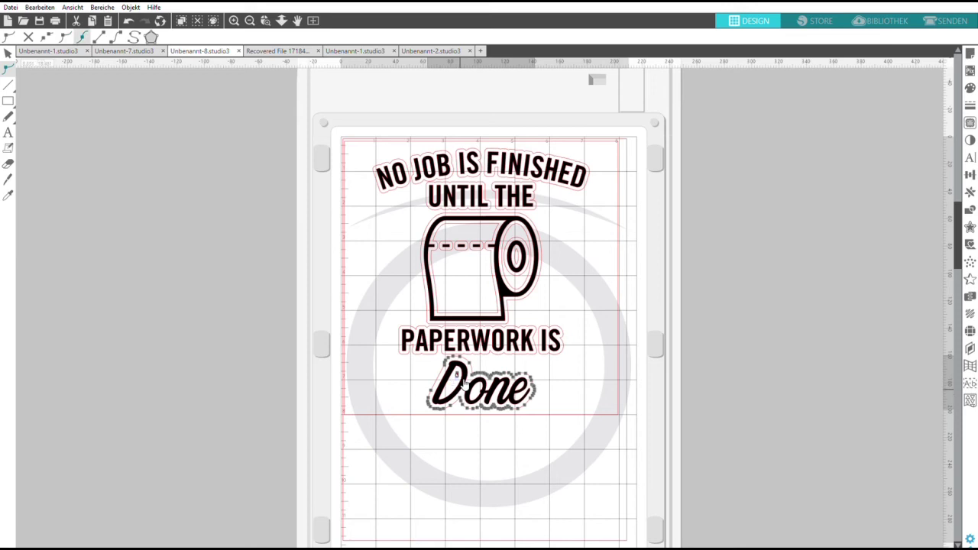
left_click(520, 249)
left_click(520, 250)
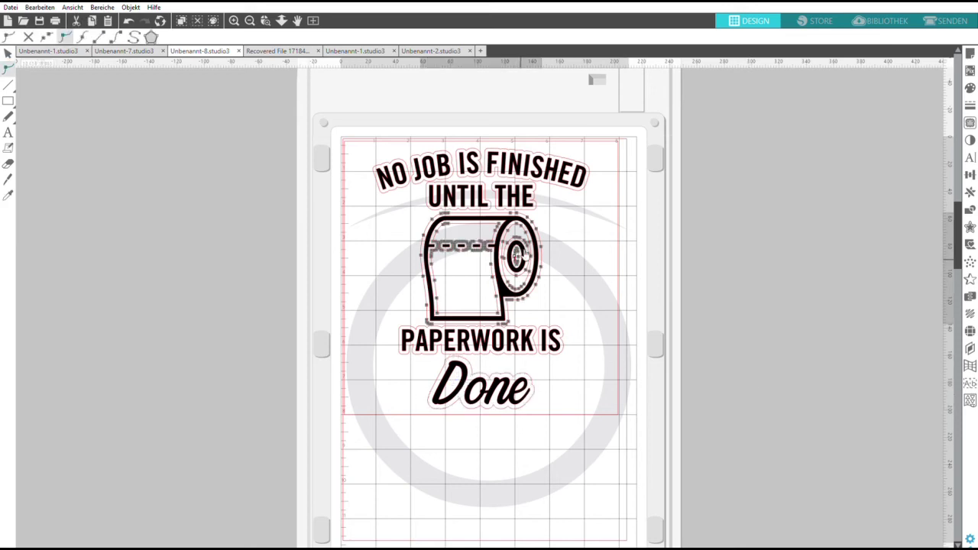
left_click(515, 259)
left_click(519, 251)
left_click(520, 249)
left_click(524, 256)
left_click(718, 303)
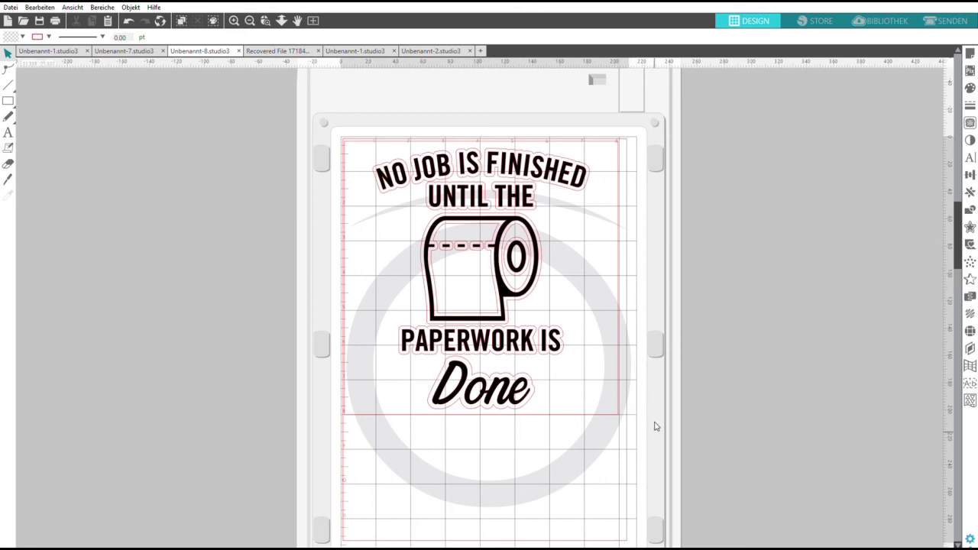
Step: Mirror the entire design in Unbenannt-8.studio3 horizontally, including the frame, lettering, toilet roll and offset outlines
left_click_drag(655, 427, 279, 101)
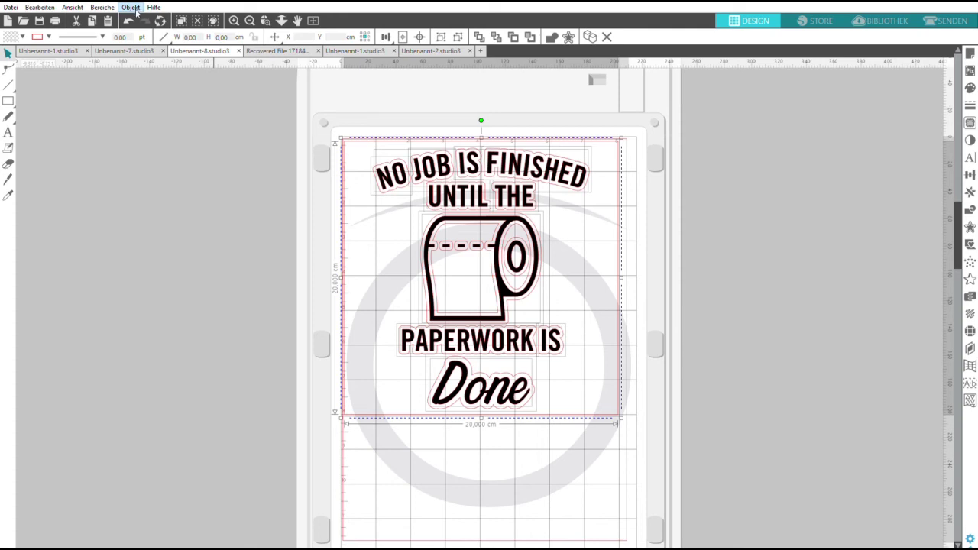
left_click(297, 17)
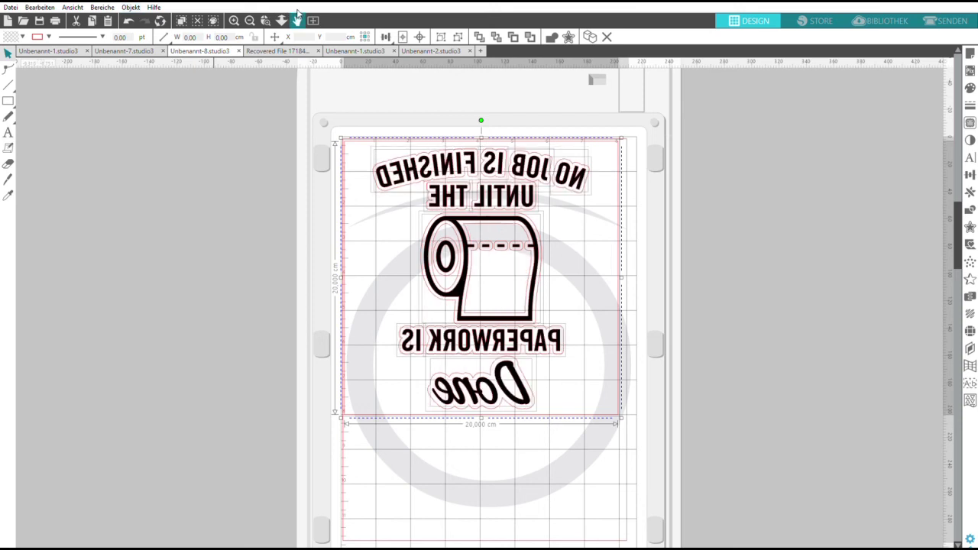
left_click(694, 217)
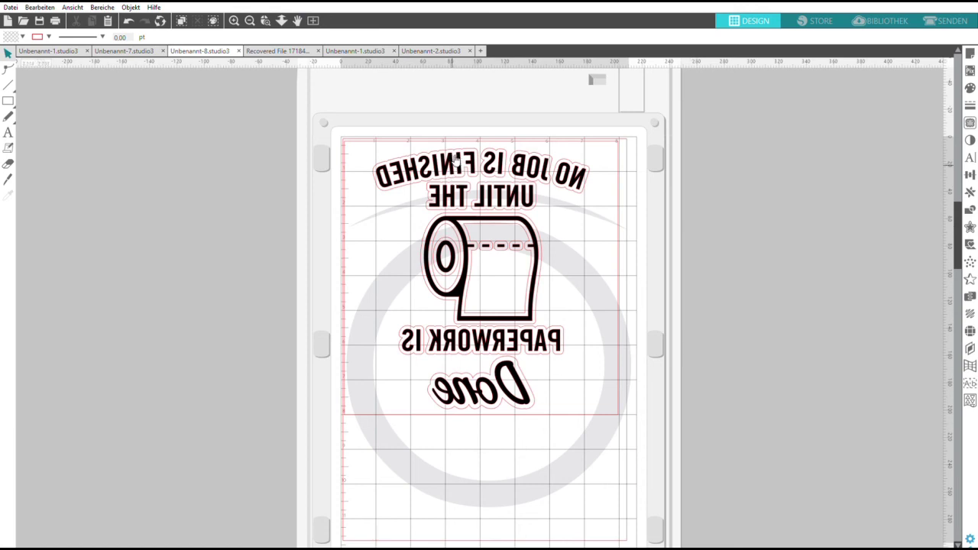
Step: Delete the black lettering of "NO JOB IS FINISHED", "UNTIL THE", "PAPERWORK IS" and "Done", keeping their offset outlines and the toilet roll
left_click(455, 157)
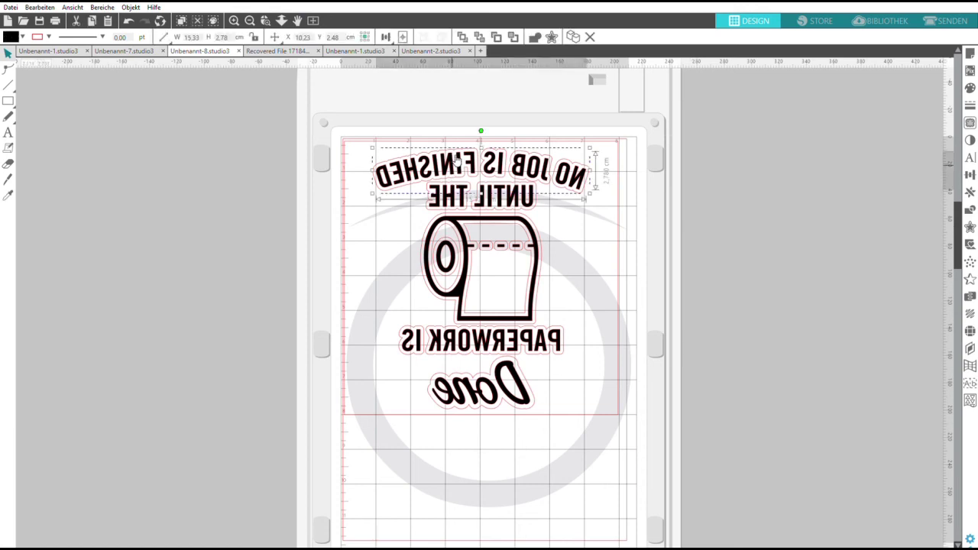
key("Delete")
left_click(455, 186)
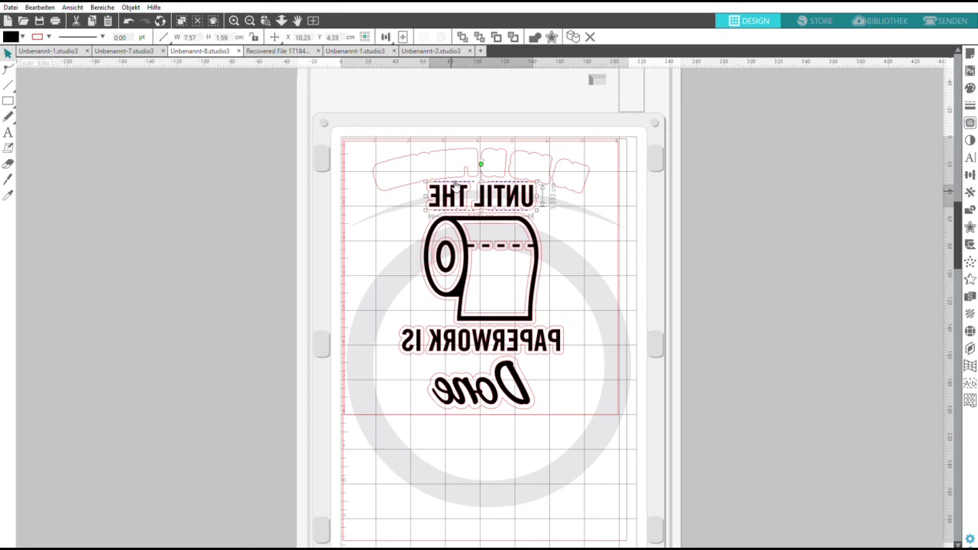
key("Delete")
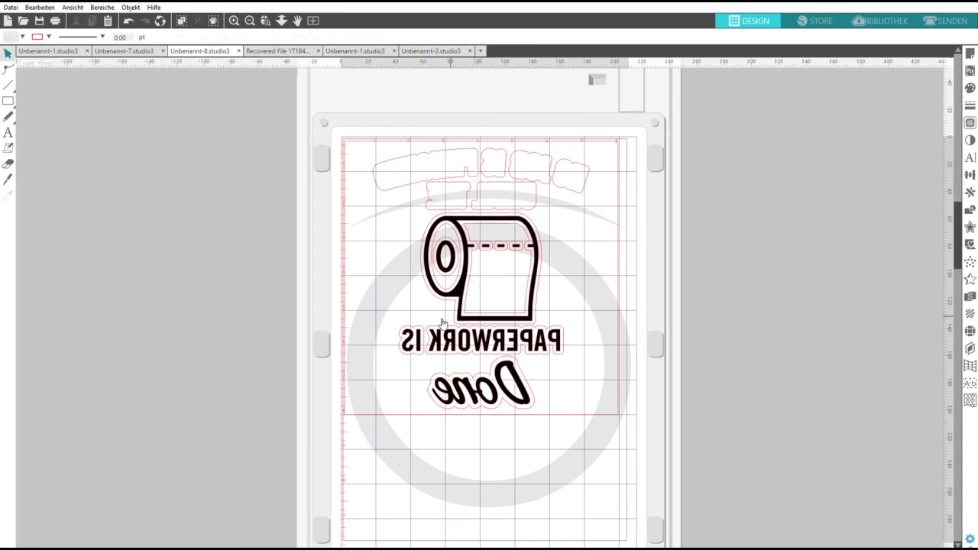
left_click(425, 337)
key("Delete")
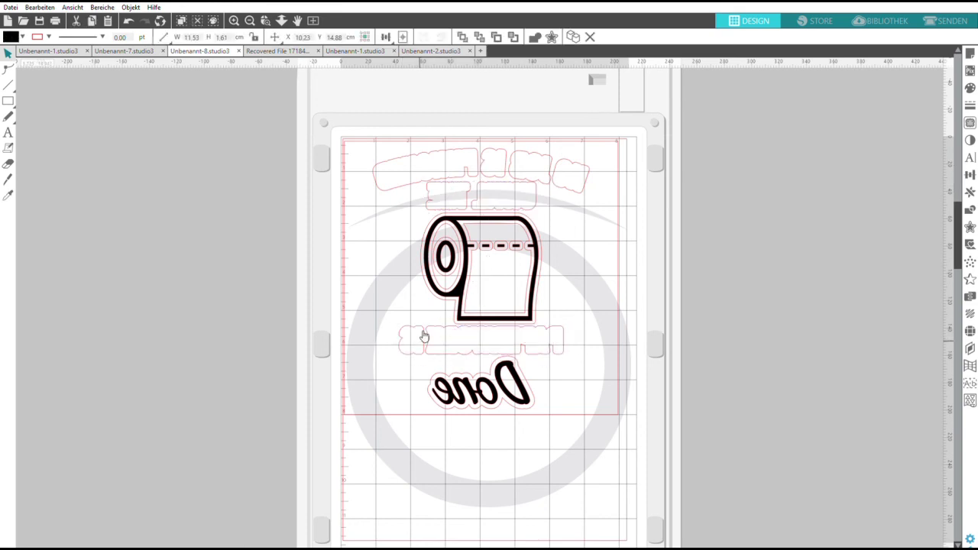
left_click(447, 374)
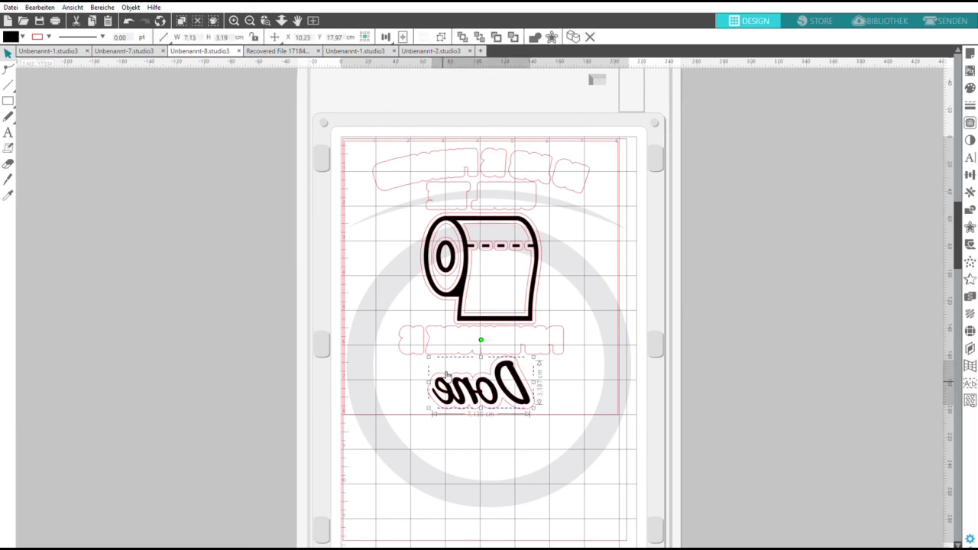
key("Delete")
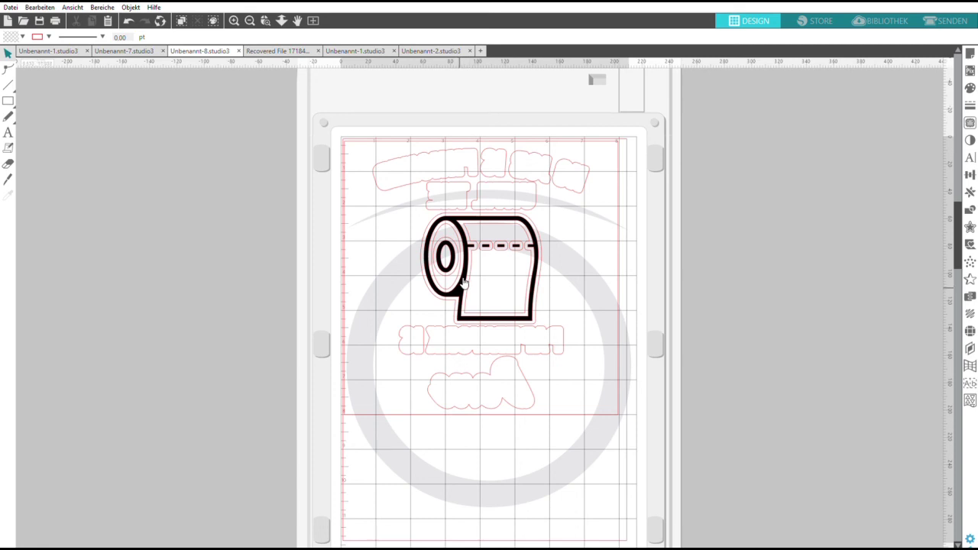
Step: Compare the lettering document Unbenannt-7.studio3 with the outline document Unbenannt-8.studio3, and view the full design in the first Unbenannt-1.studio3 with nothing selected
left_click(126, 51)
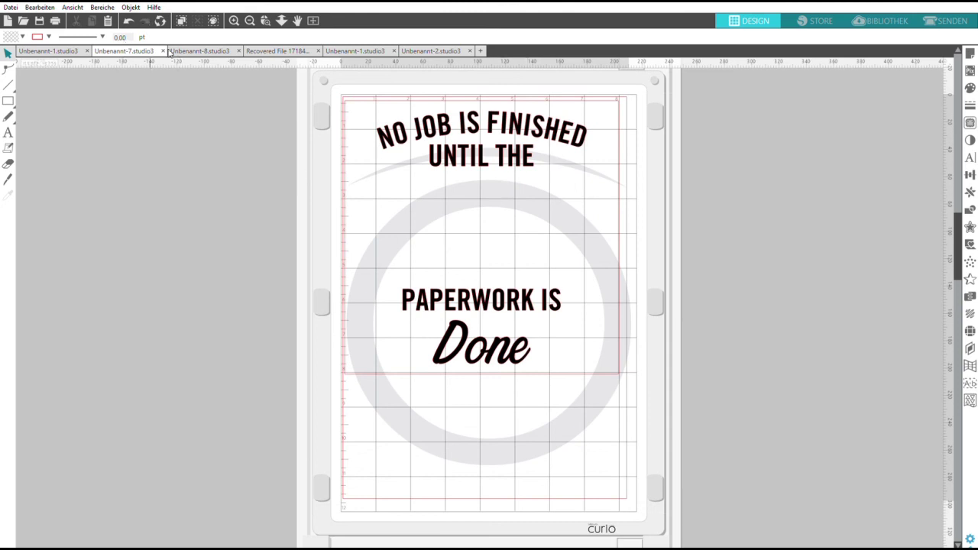
left_click(199, 50)
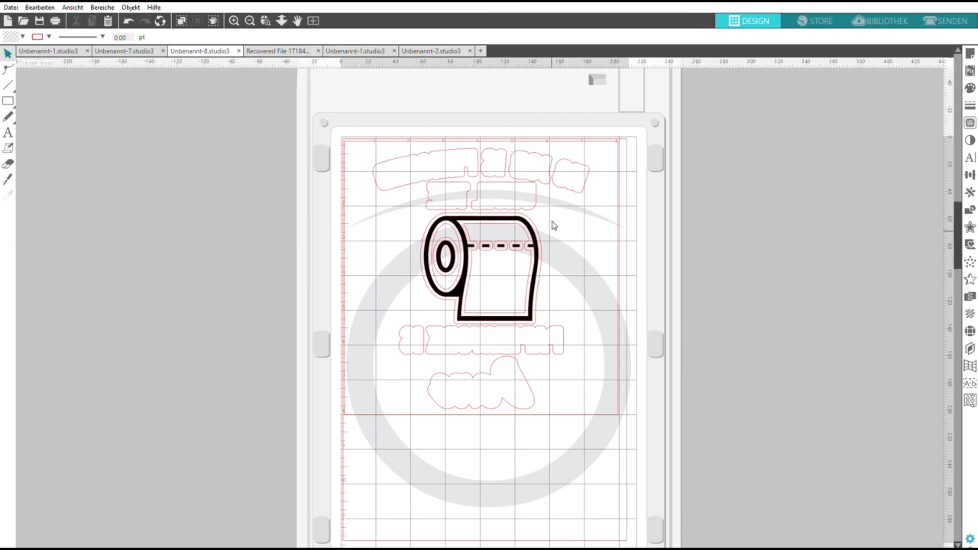
left_click(126, 45)
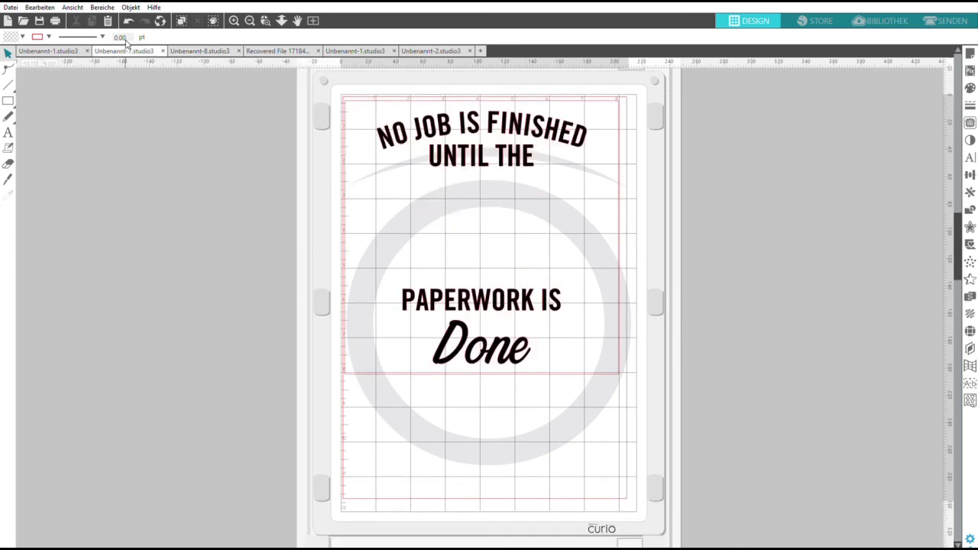
left_click(65, 50)
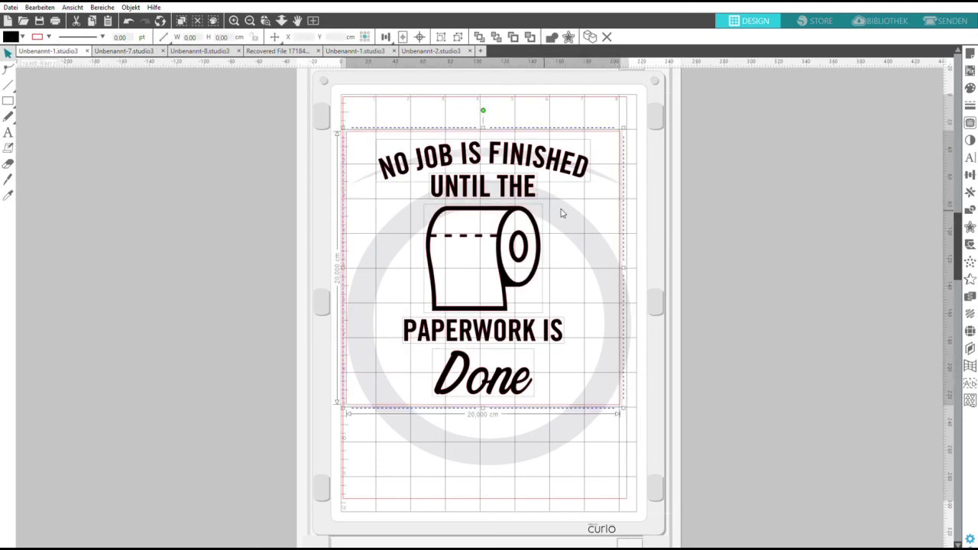
left_click(710, 239)
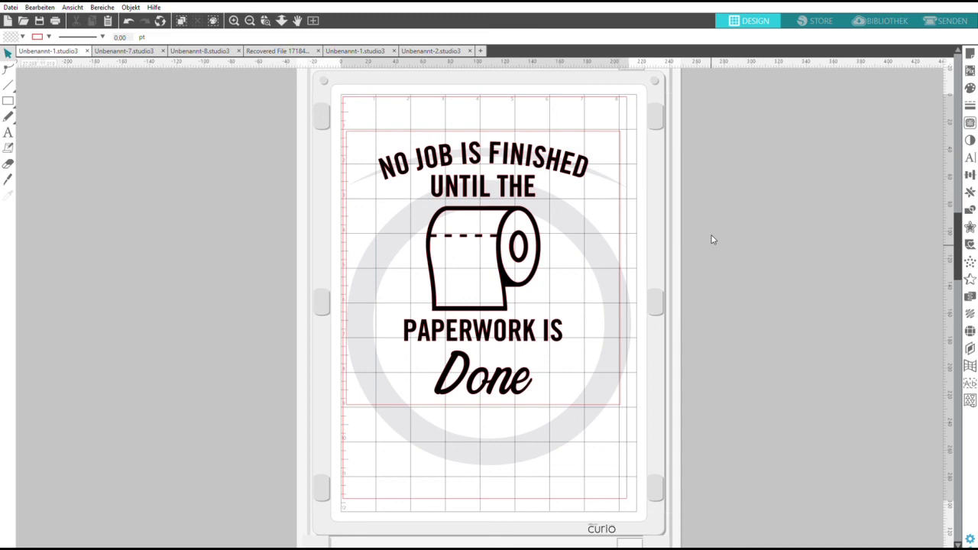